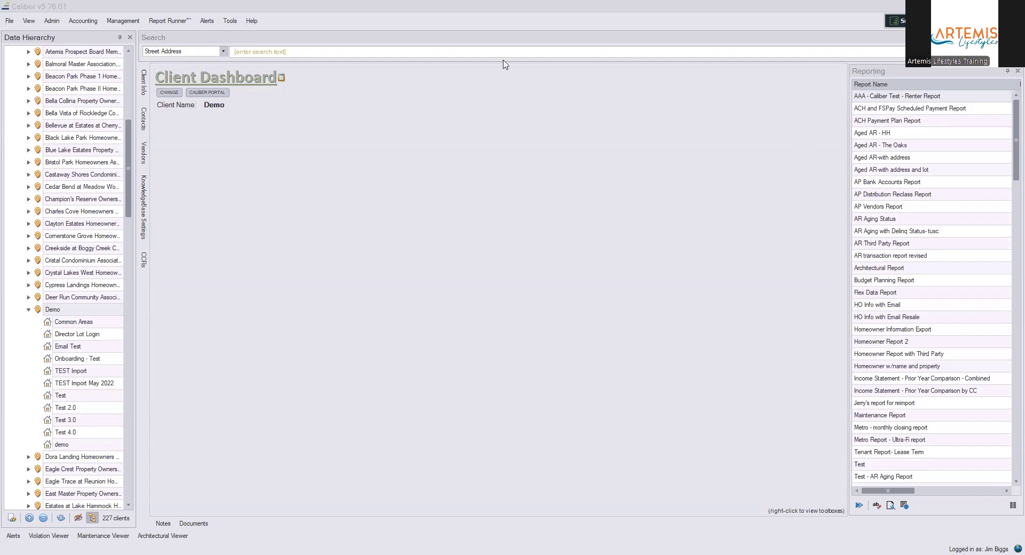
left_click(263, 52)
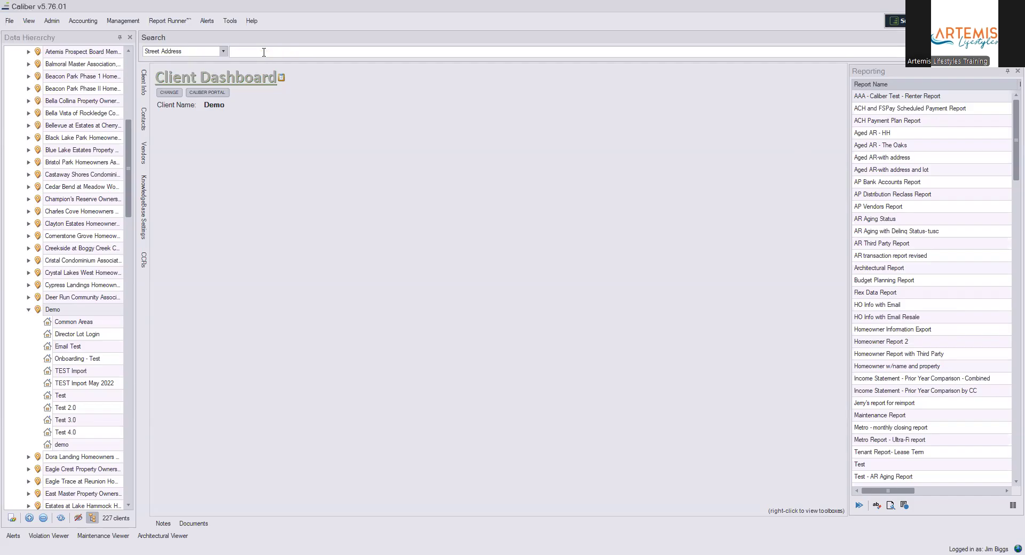
left_click(217, 50)
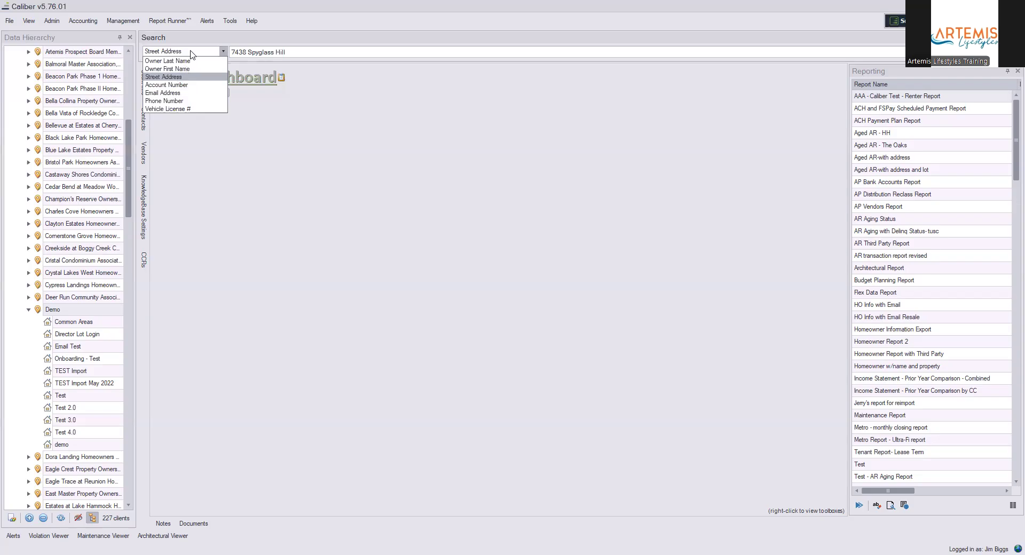
left_click(182, 52)
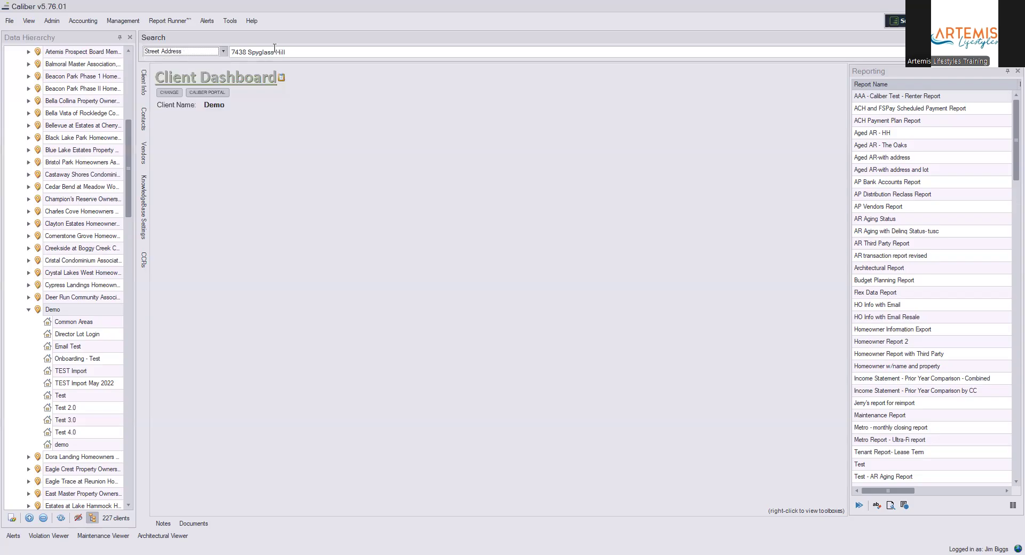
left_click(302, 53)
key("Return")
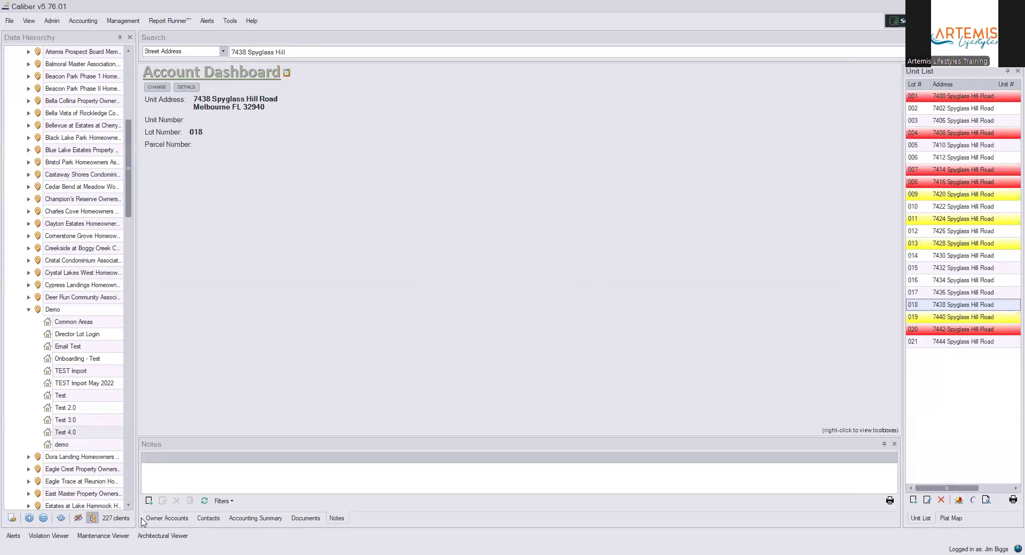
- Review lot 018's Contacts and Owner Accounts, then show its Notes section
left_click(206, 519)
left_click(162, 520)
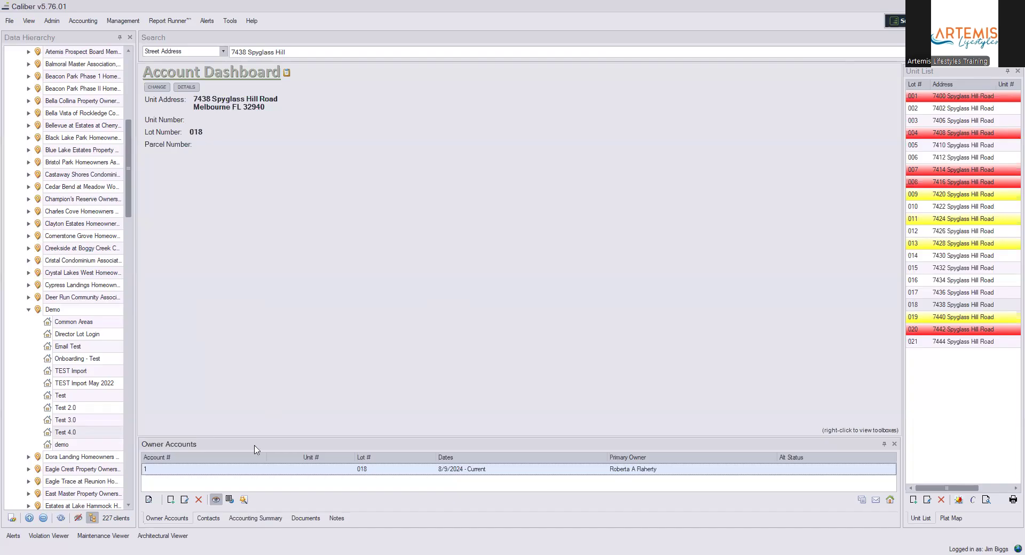
left_click(336, 519)
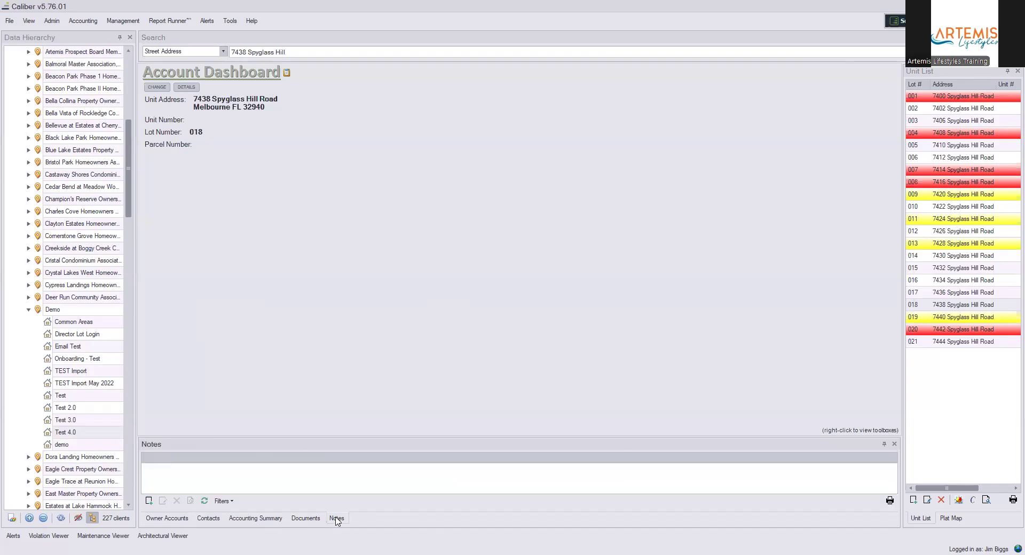
- Add a new Unit Account Note from the Notes panel for lot 018
left_click(148, 501)
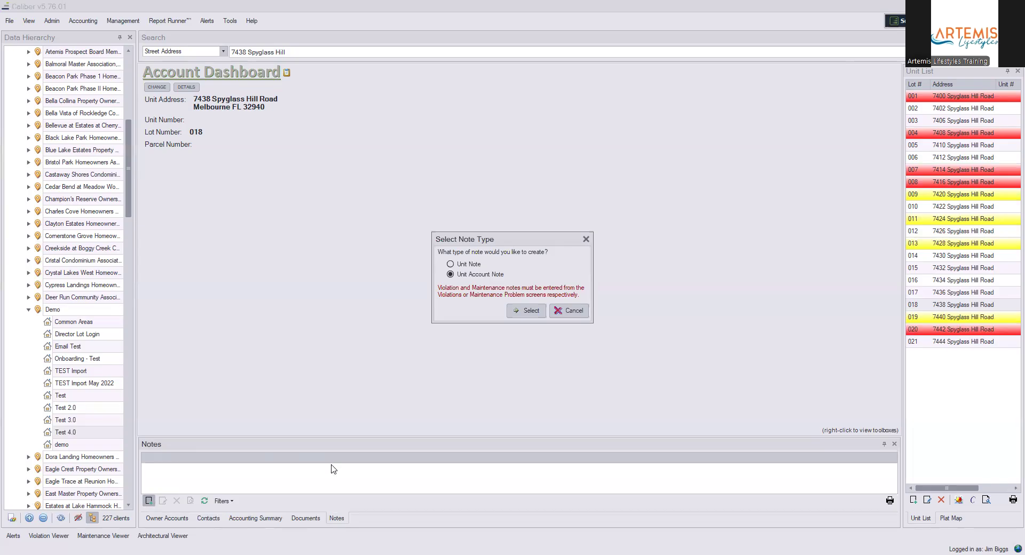
left_click(525, 314)
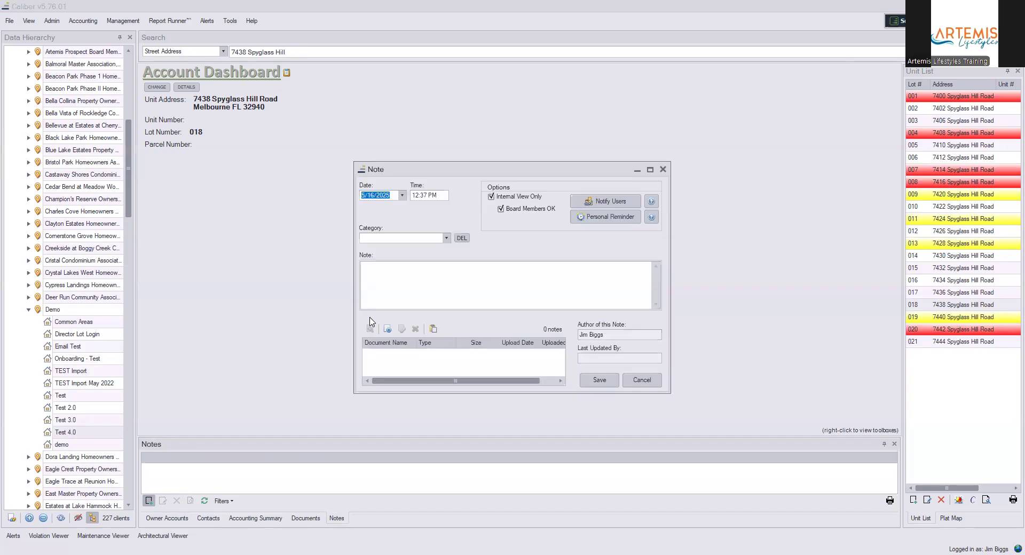
- Choose Lease from the note's Category list
left_click(447, 242)
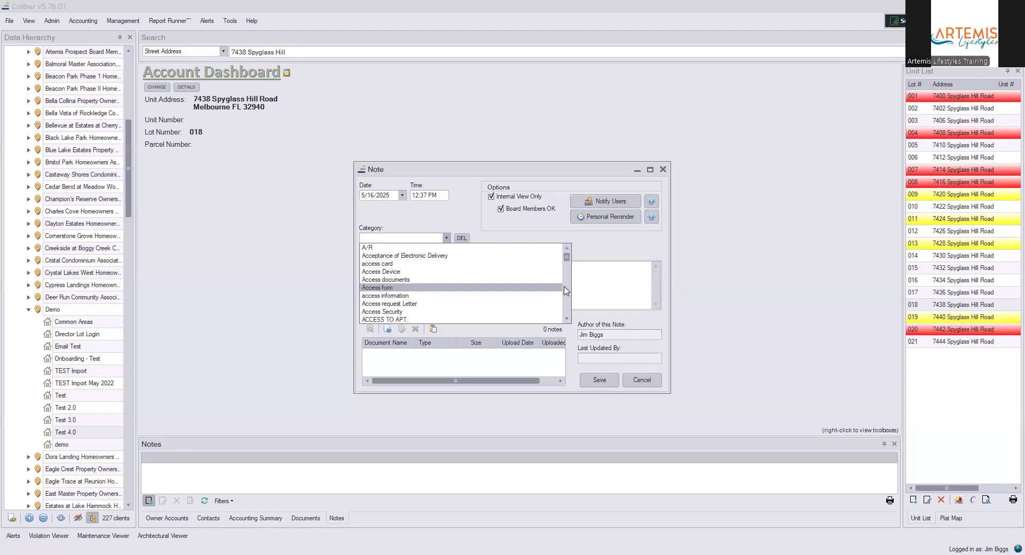
left_click(372, 240)
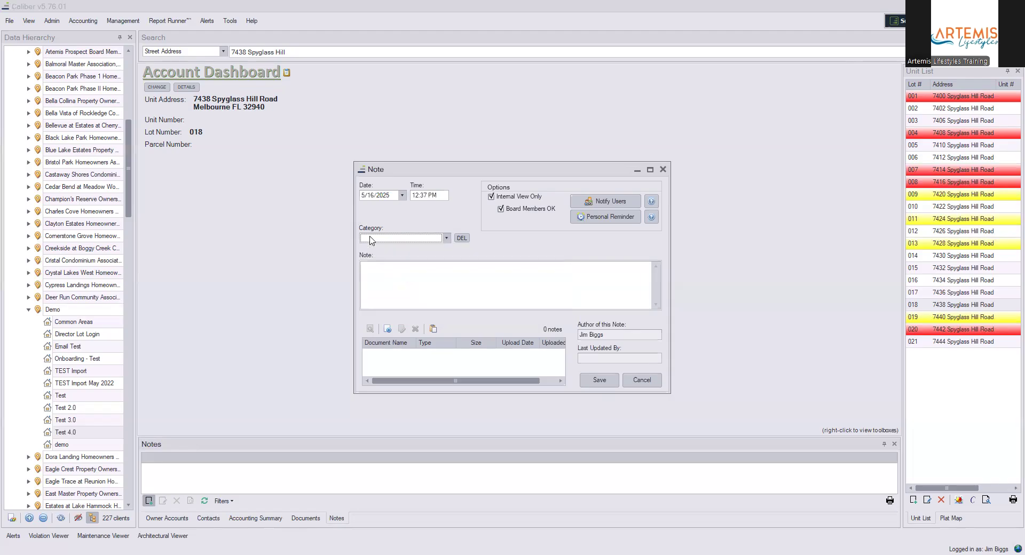
type("Landscaping")
left_click(447, 238)
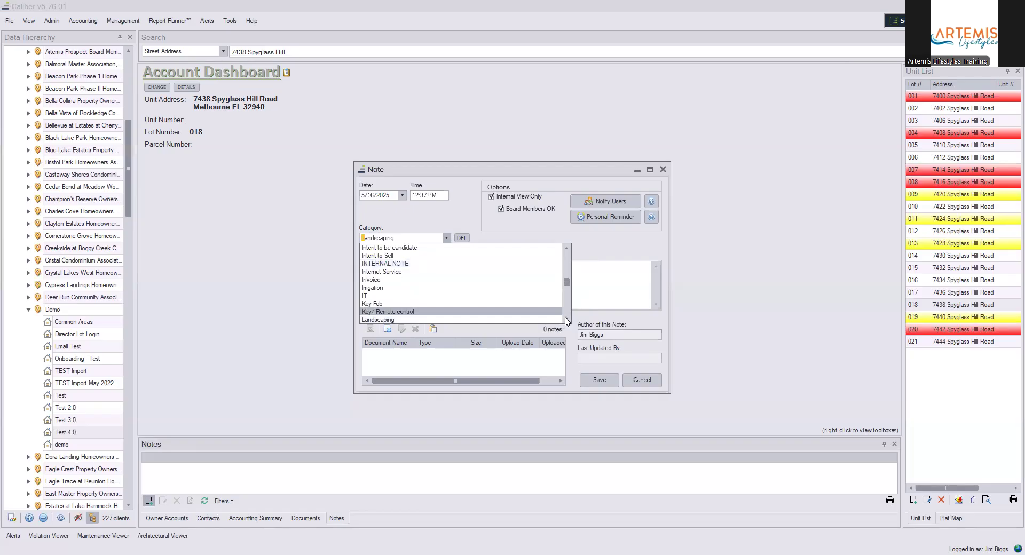
scroll(446, 264, "down", 1)
left_click(415, 238)
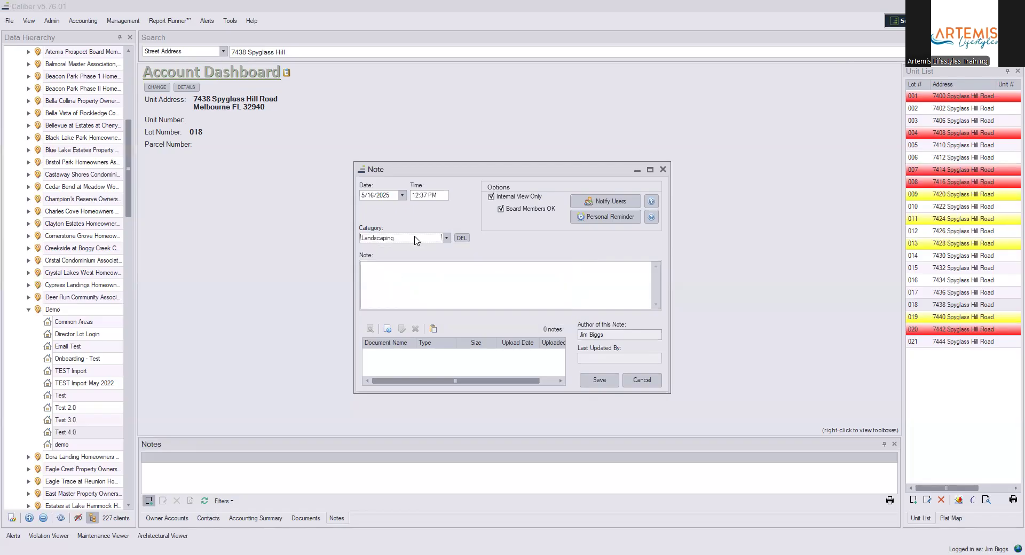
scroll(415, 241, "down", 2)
left_click(446, 238)
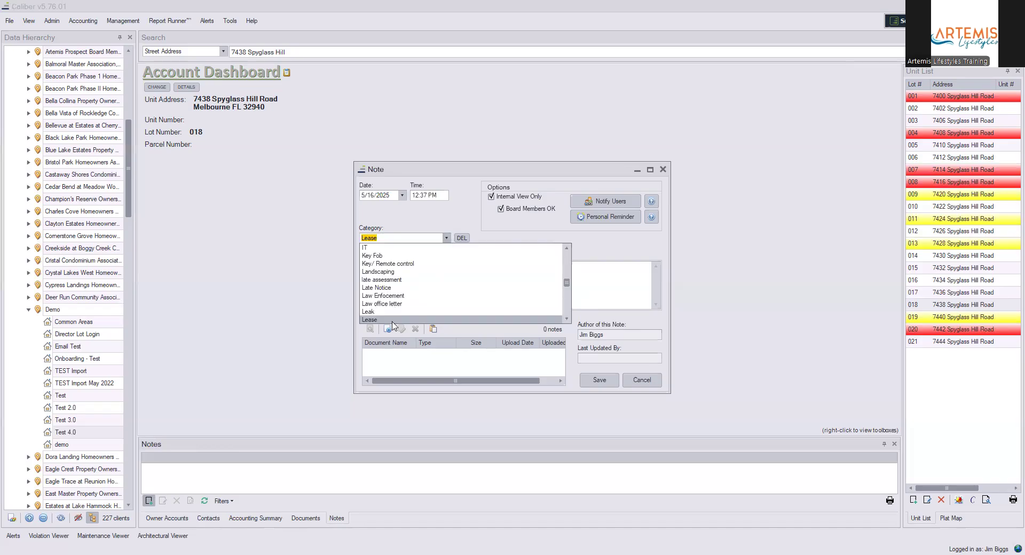
left_click(392, 321)
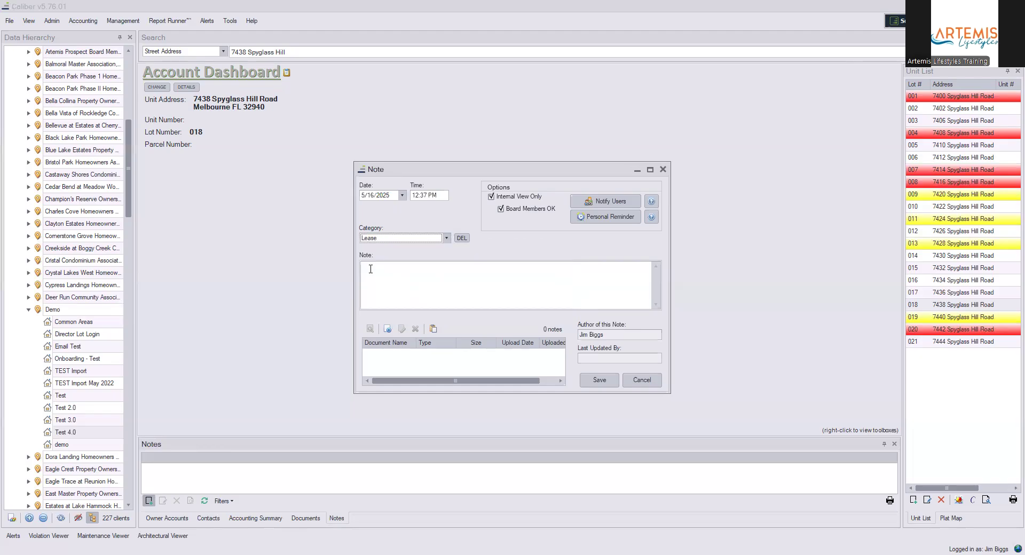
- Enter the account number followed by -24.11.01-25.10.31-Lease as the note text
left_click(371, 269)
type("13")
type("96")
type("-2")
type("4.11")
type(".0")
type("25.")
type("10.")
type("31")
type("-Leas")
type("e")
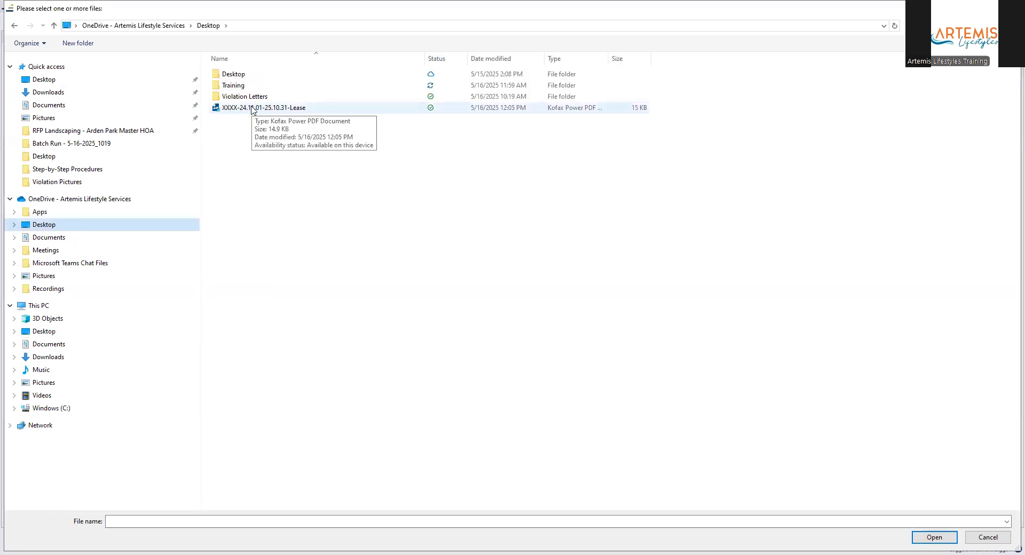
- Select the XXXX-24.11.01-25.10.31-Lease PDF in the Desktop folder
left_click(253, 109)
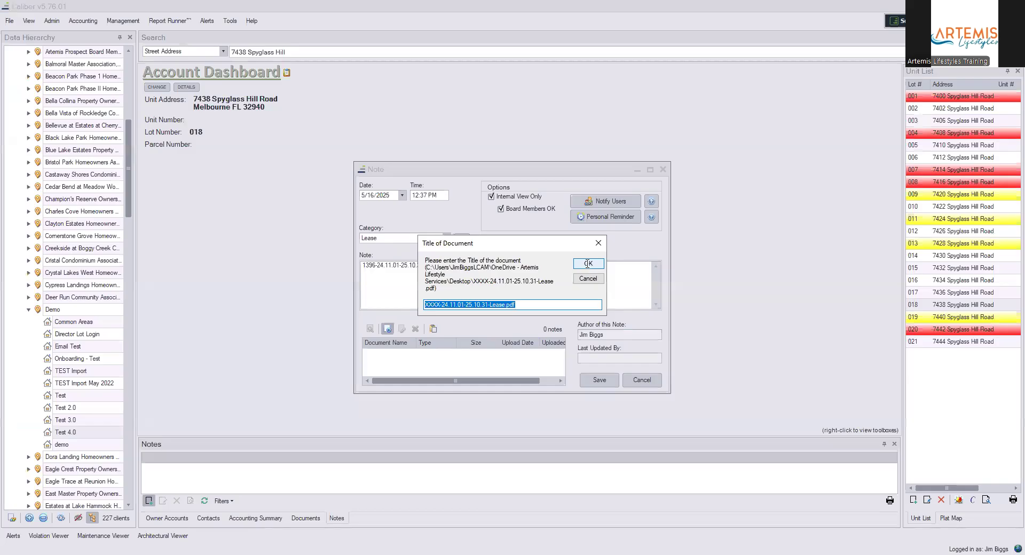
- Keep the PDF's file name as the document title and save the Lease note
left_click(587, 263)
left_click(600, 381)
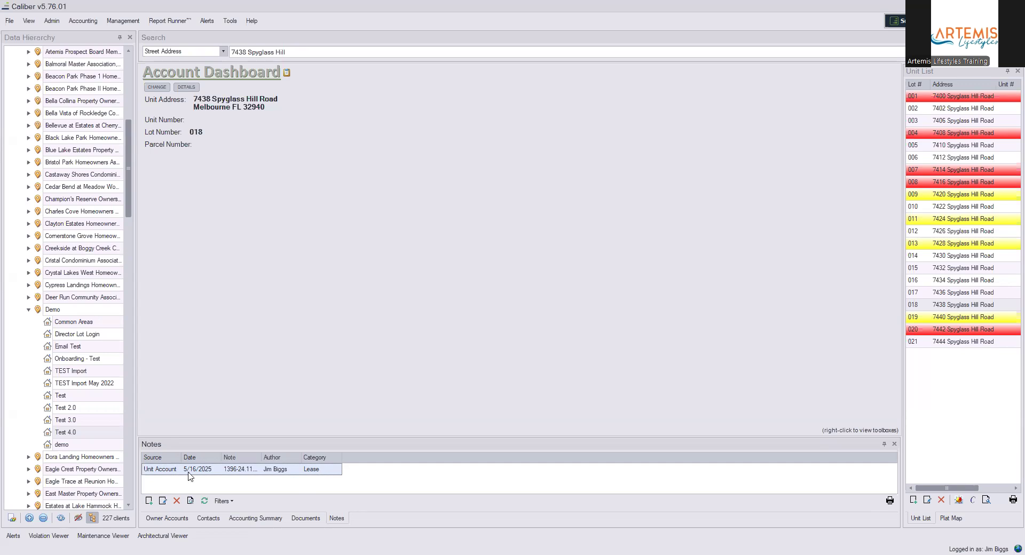
left_click(306, 518)
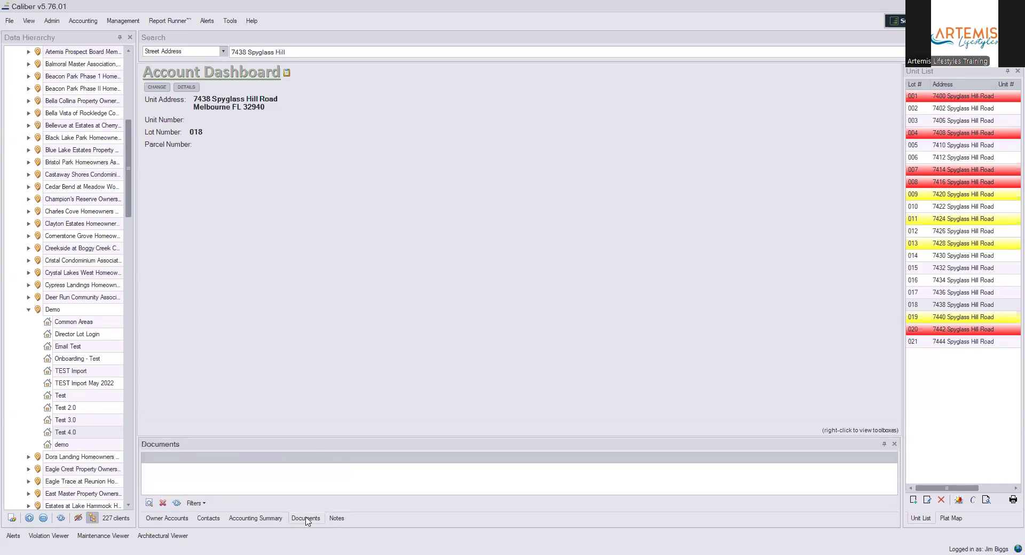
left_click(337, 520)
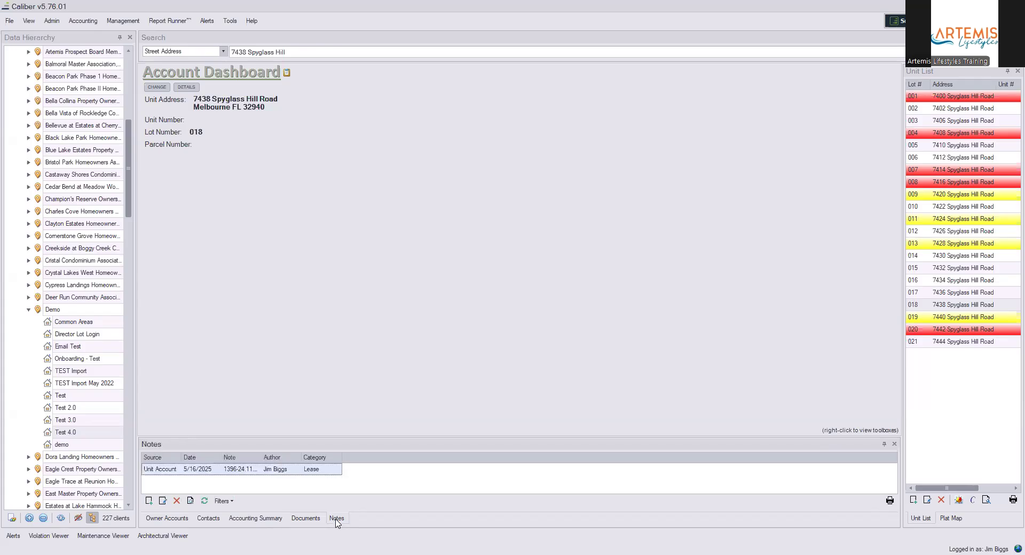